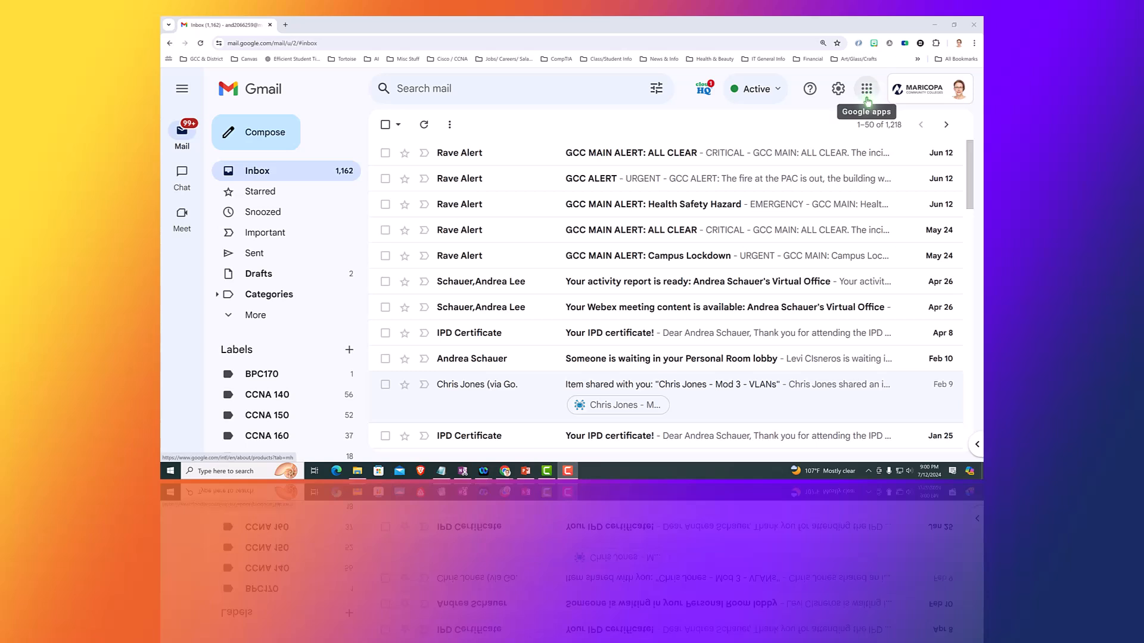
Open Drive from the Gmail apps grid and show only suggested folders as grid cards.
left_click(865, 89)
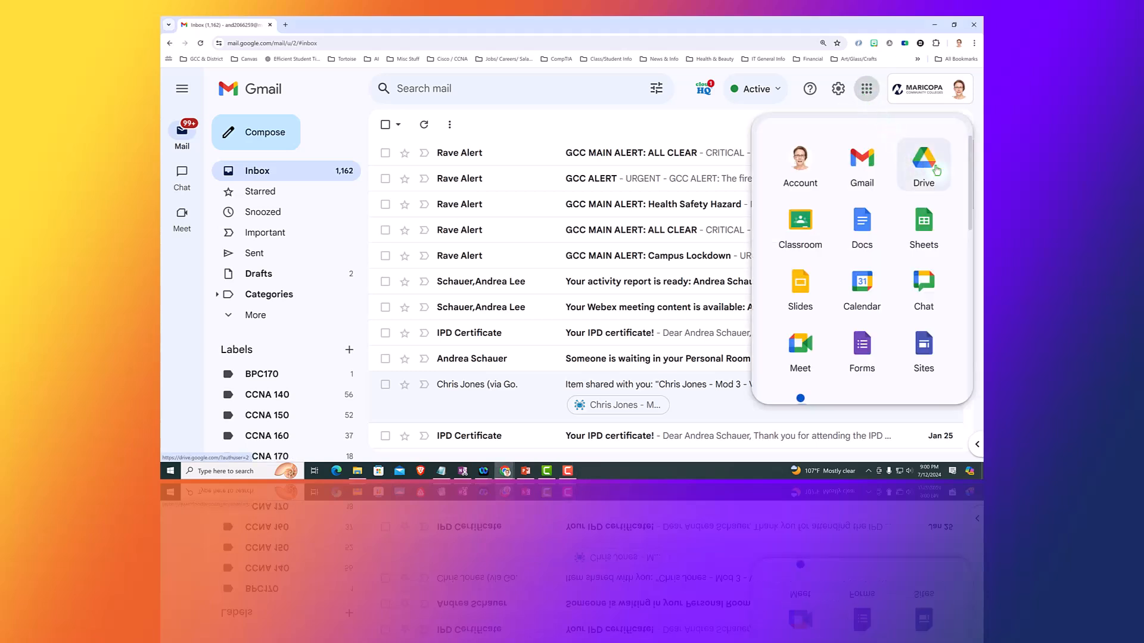
left_click(922, 170)
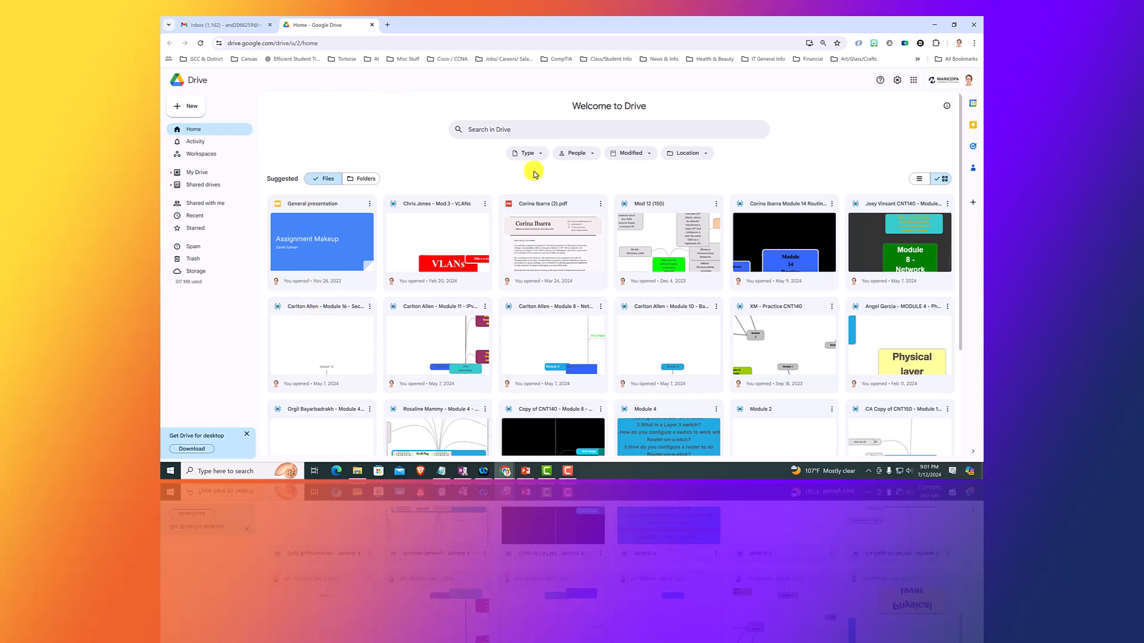
left_click(316, 184)
left_click(363, 184)
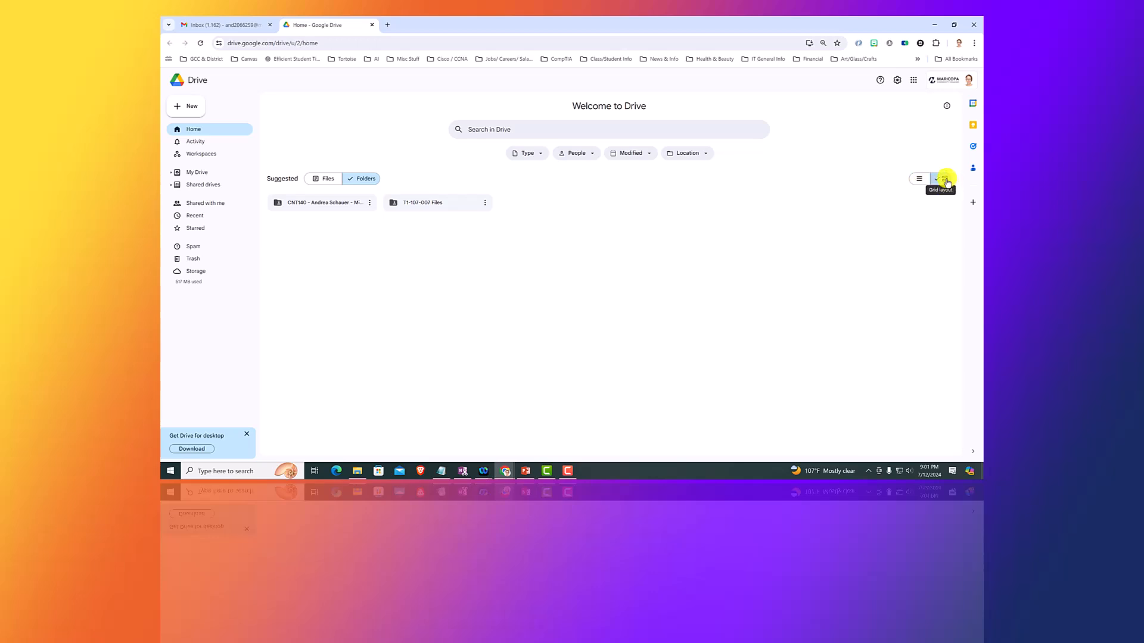
left_click(919, 181)
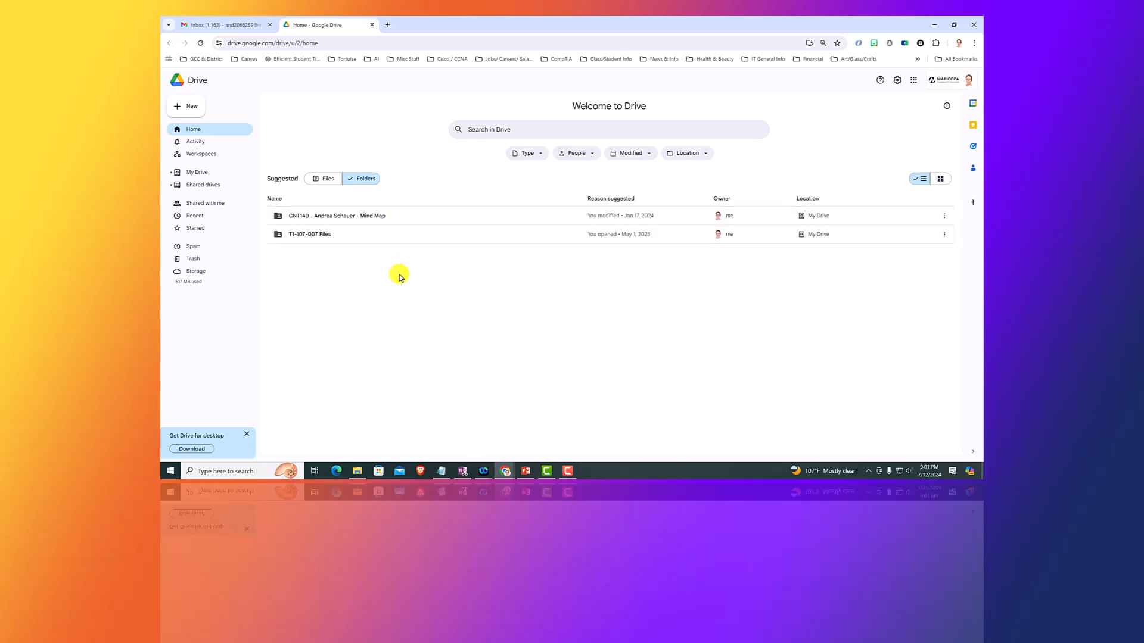
left_click(941, 181)
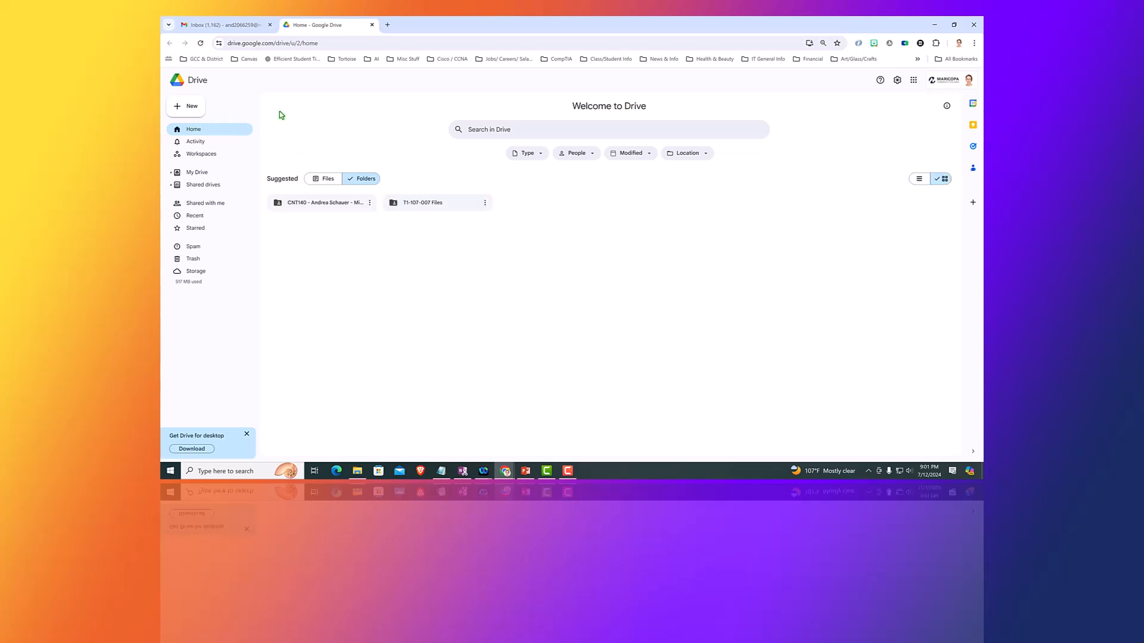
Create a My Drive folder named with the student's name plus 'CNT140'.
left_click(192, 107)
left_click(193, 110)
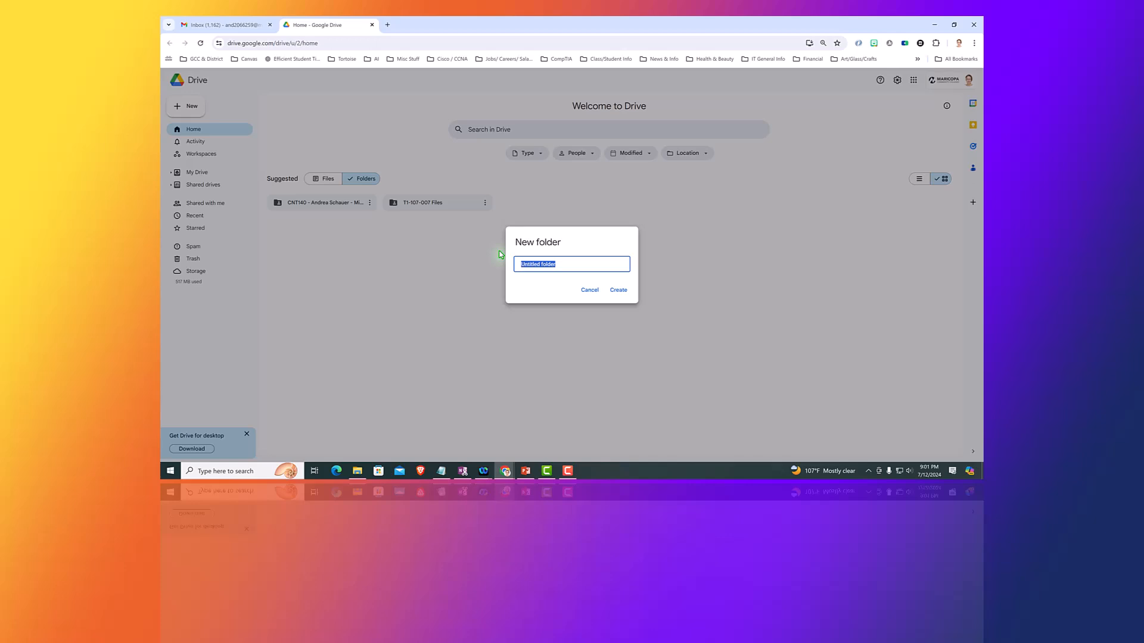
left_click(621, 291)
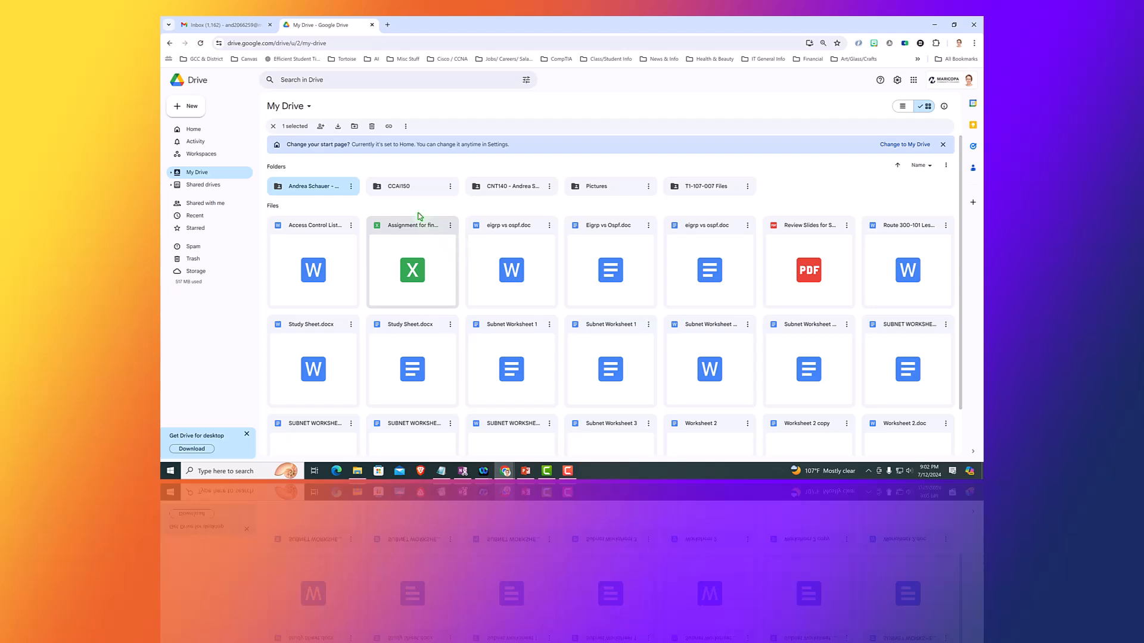
Set the CNT140 folder's colour to green via Organize > Folder color.
left_click(350, 188)
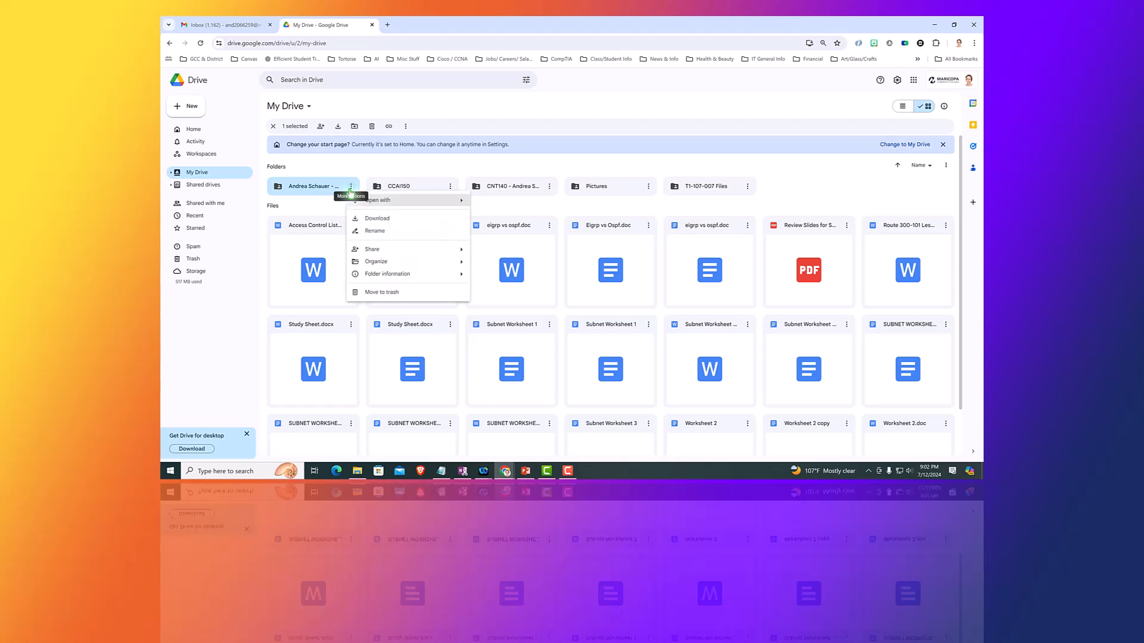
mouse_move(359, 267)
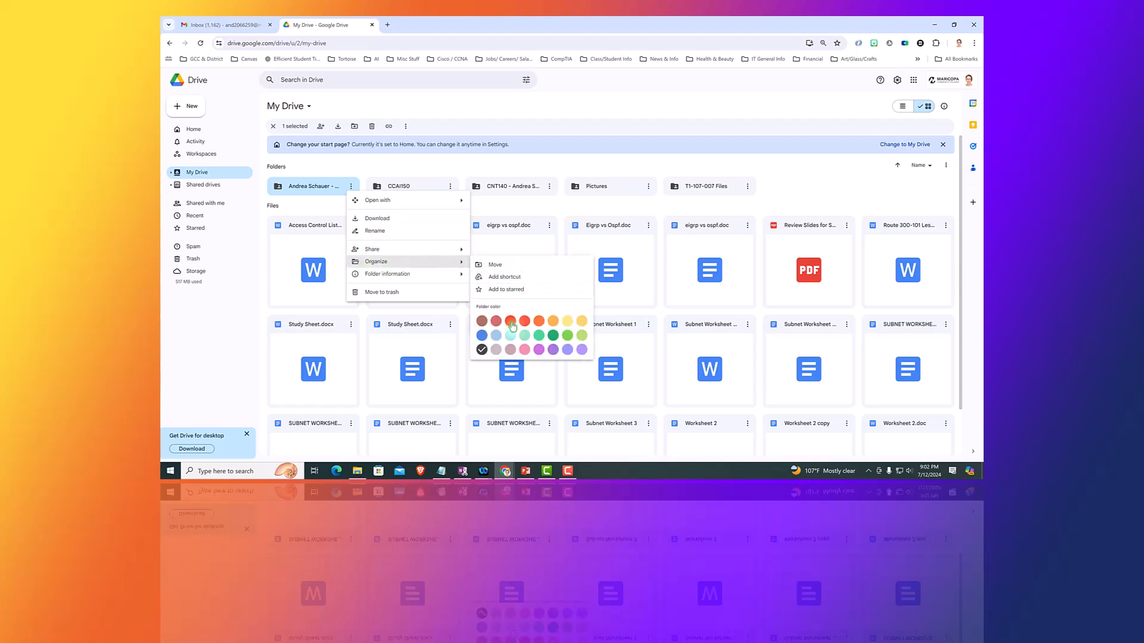
left_click(567, 337)
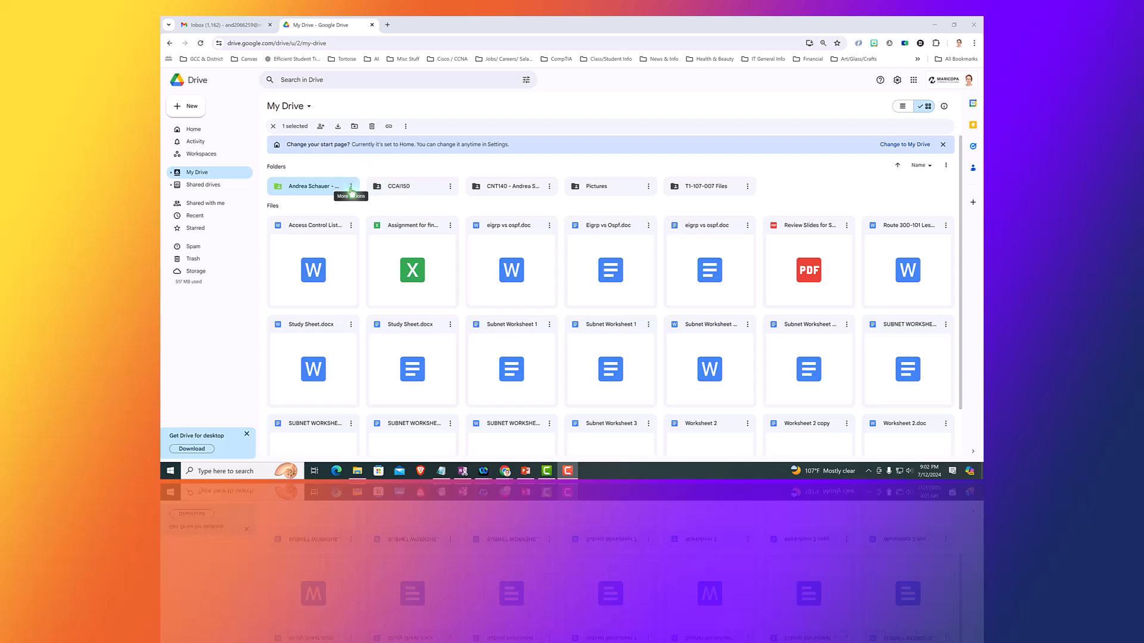
Share the CNT140 folder so anyone with the link can view it.
left_click(904, 107)
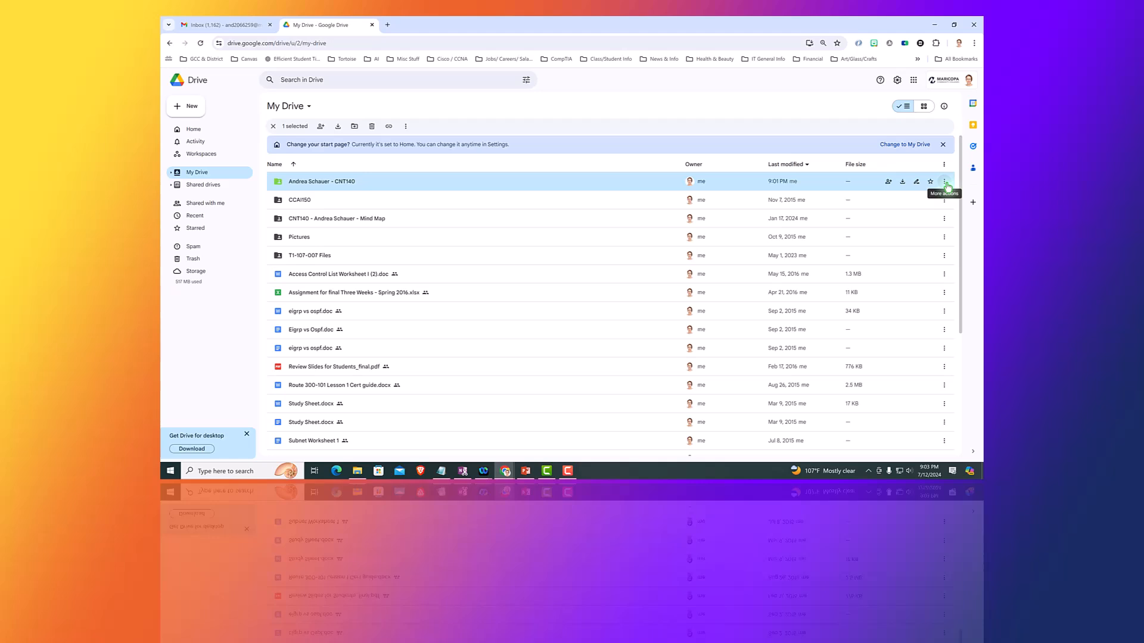
left_click(922, 108)
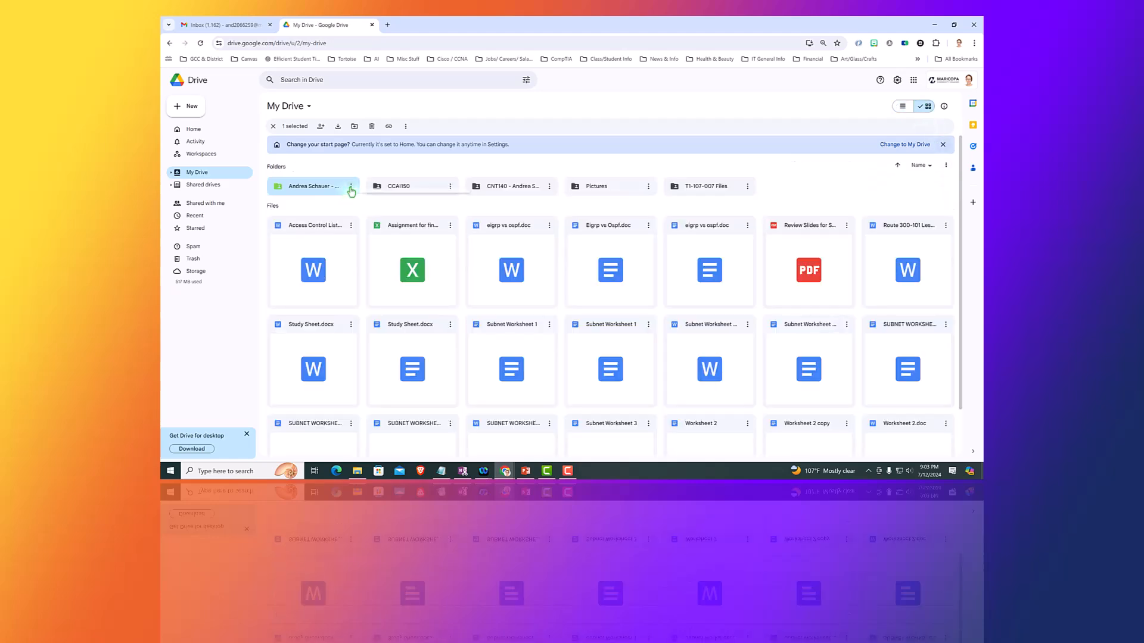
left_click(351, 188)
mouse_move(374, 252)
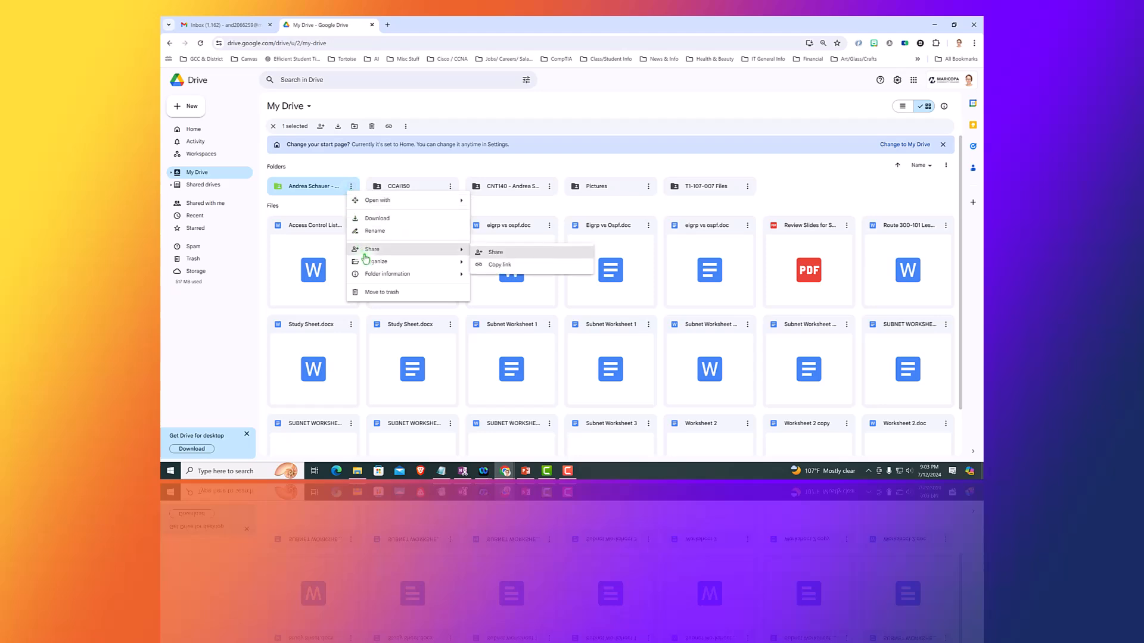
left_click(495, 253)
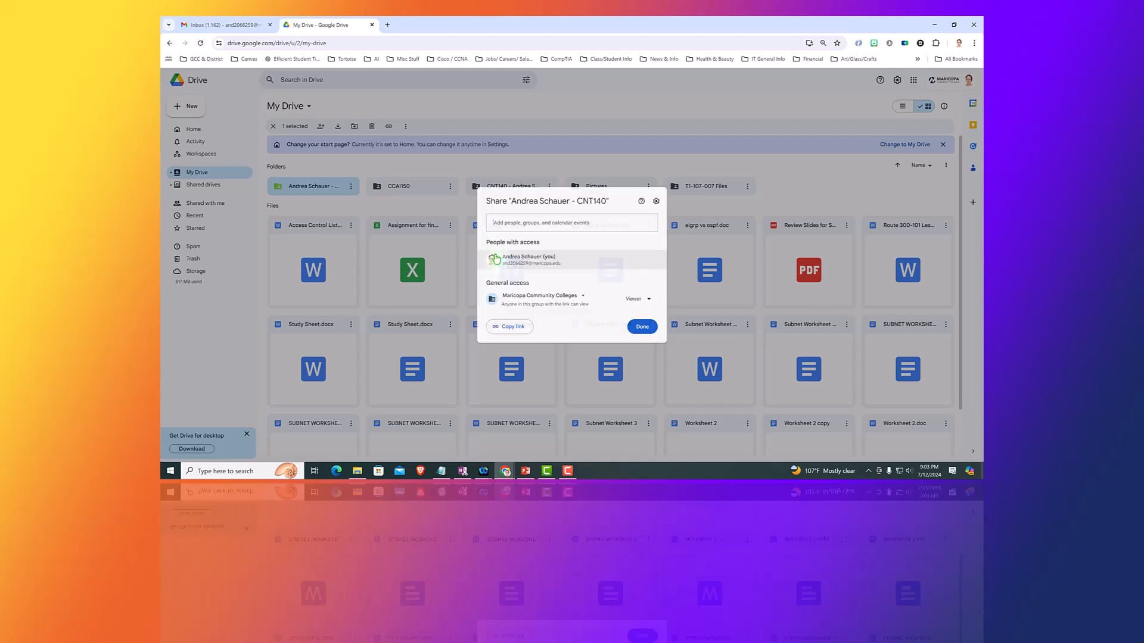
mouse_move(546, 260)
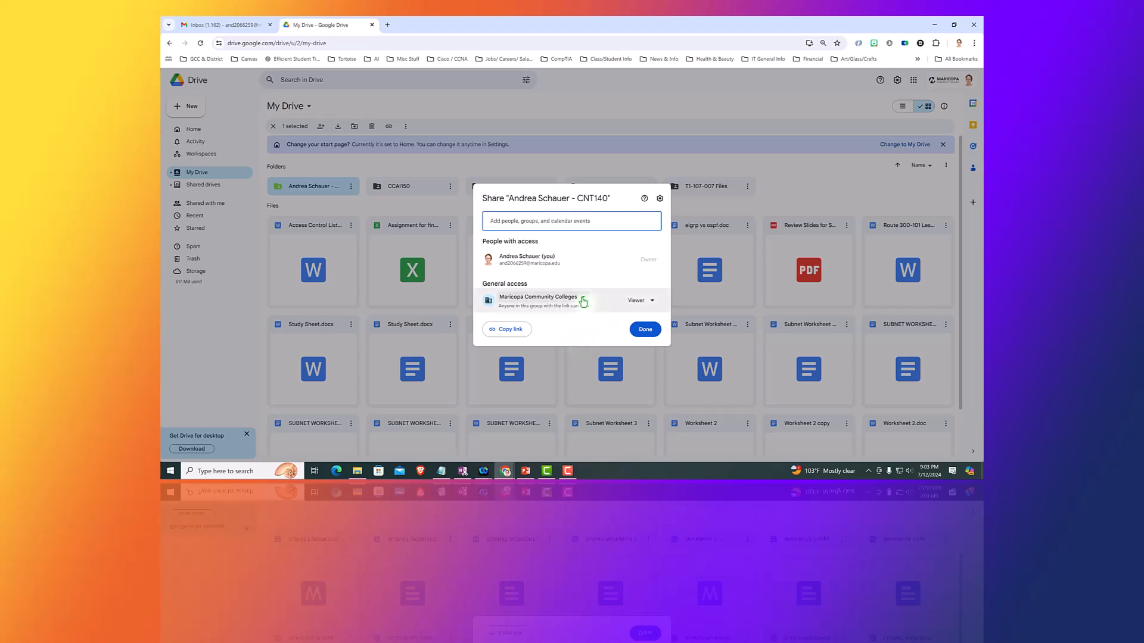
left_click(584, 301)
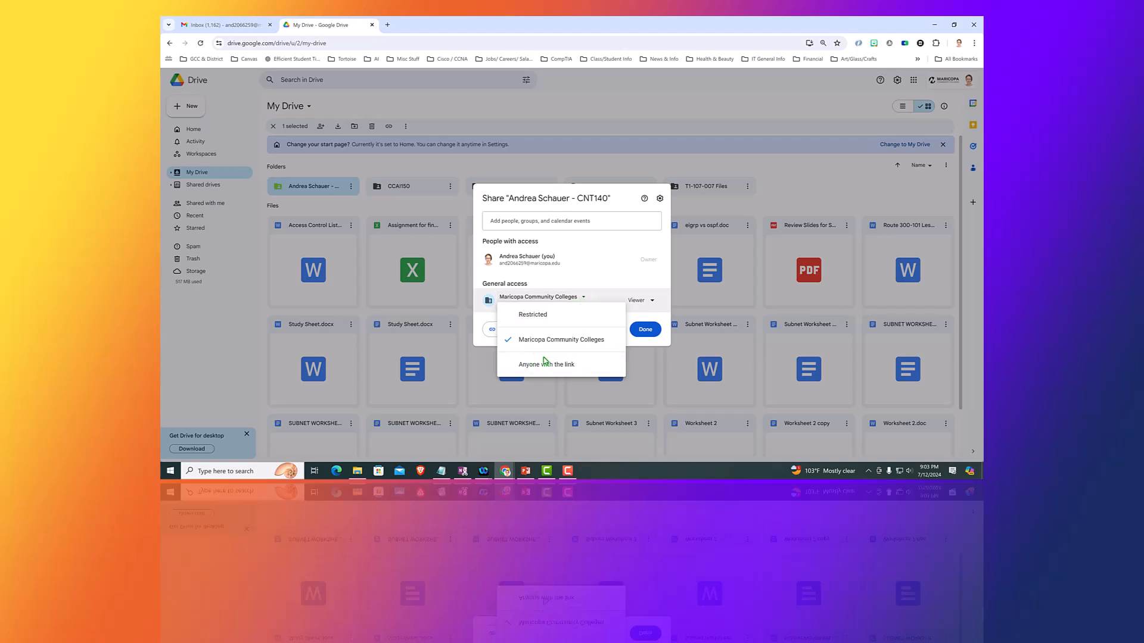
left_click(527, 366)
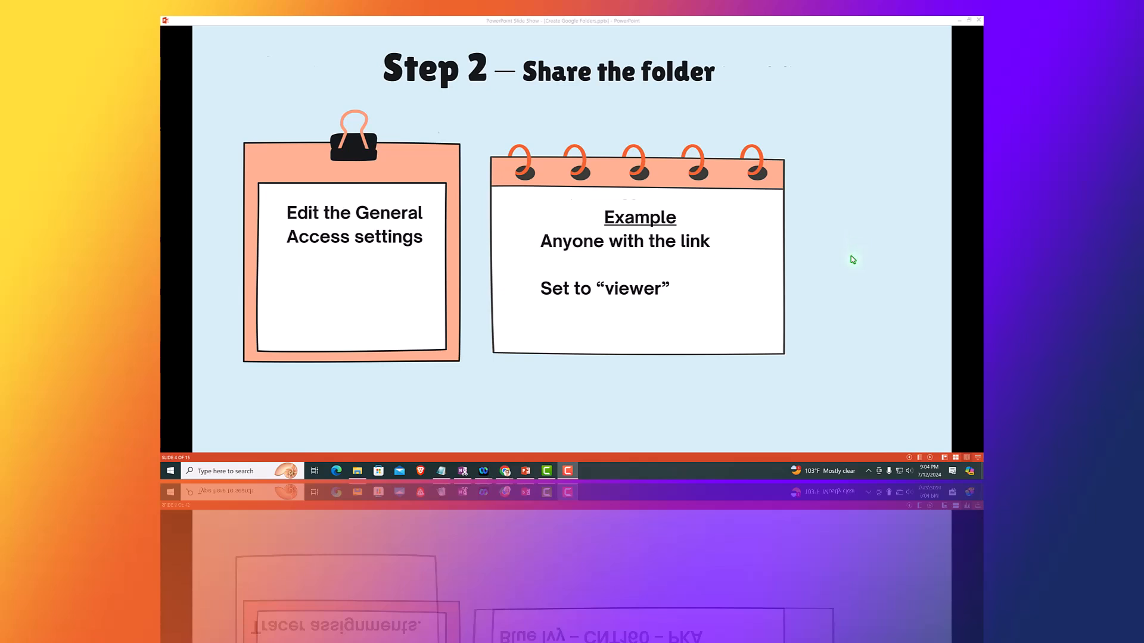
Advance the slideshow to the Step 3 slide.
left_click(853, 259)
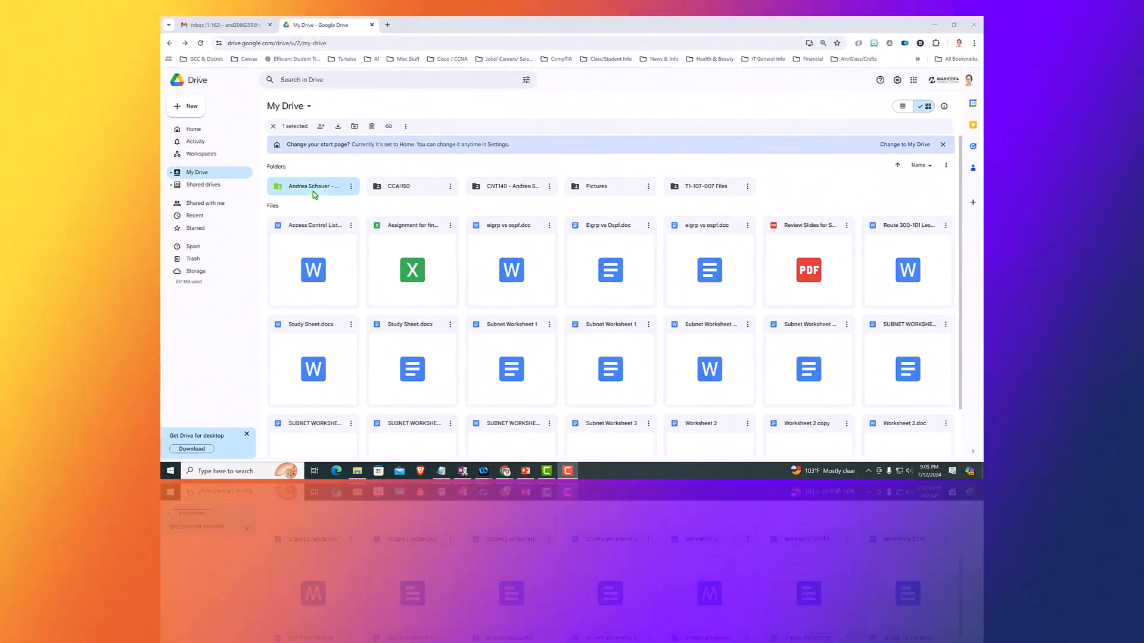
Inside the CNT140 folder, create a subfolder named with the student's name plus 'CNT140 - Mind Maps'.
double_click(311, 190)
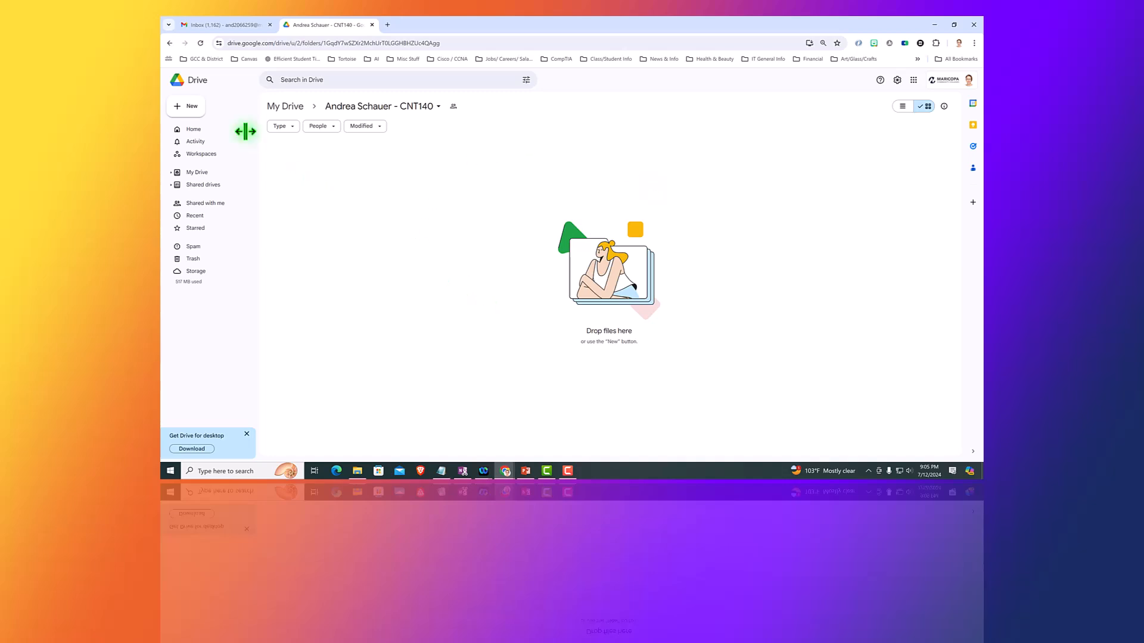
left_click(189, 107)
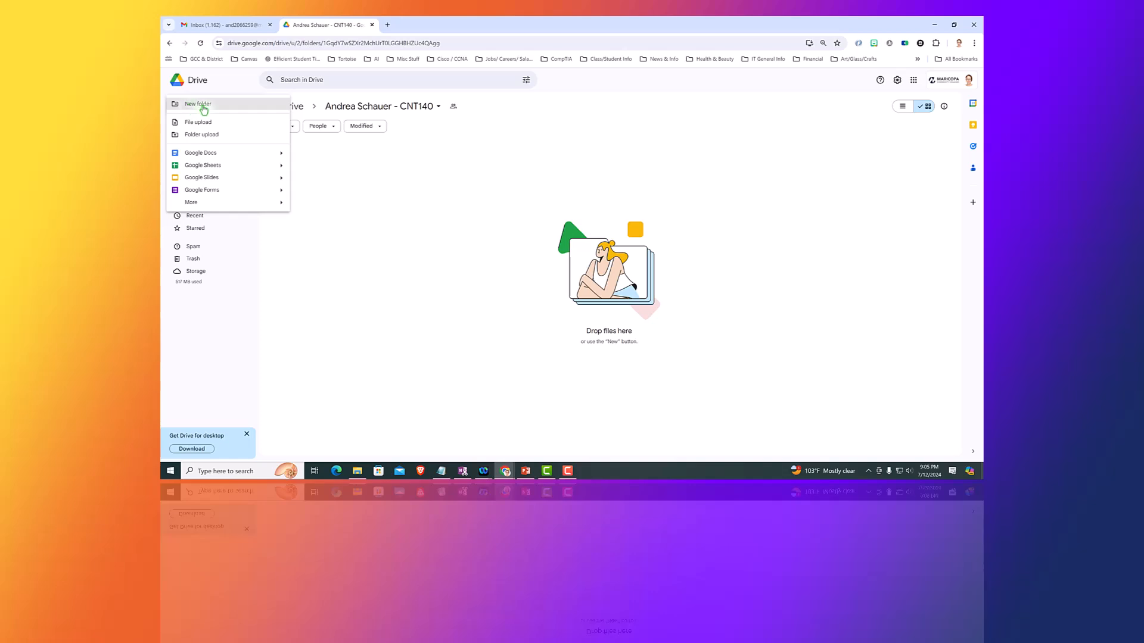
left_click(203, 106)
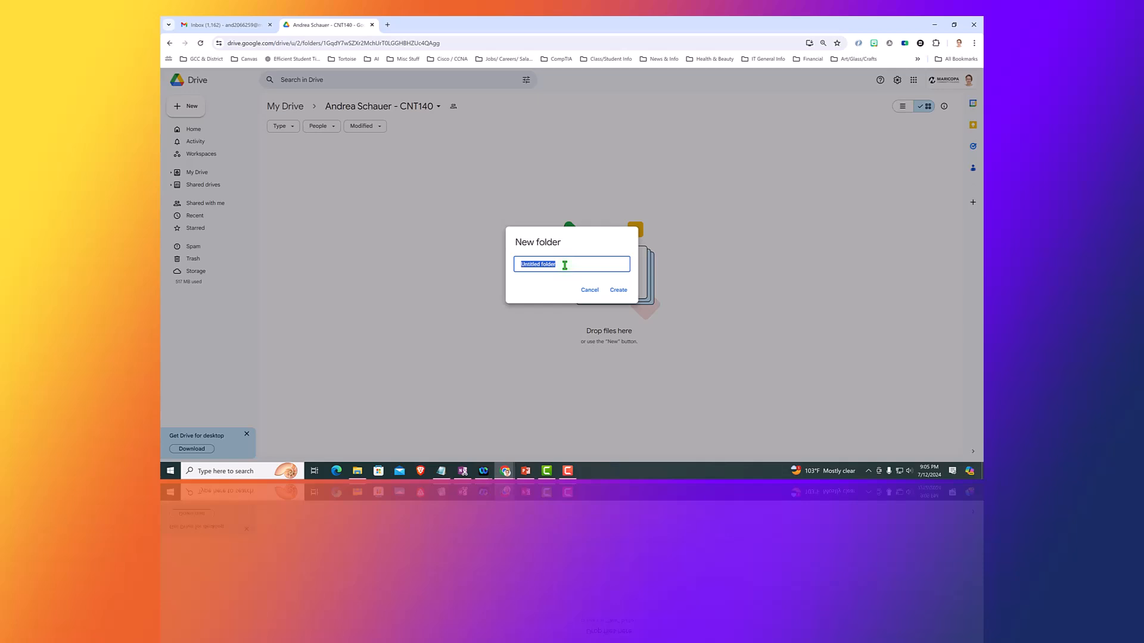
left_click(618, 290)
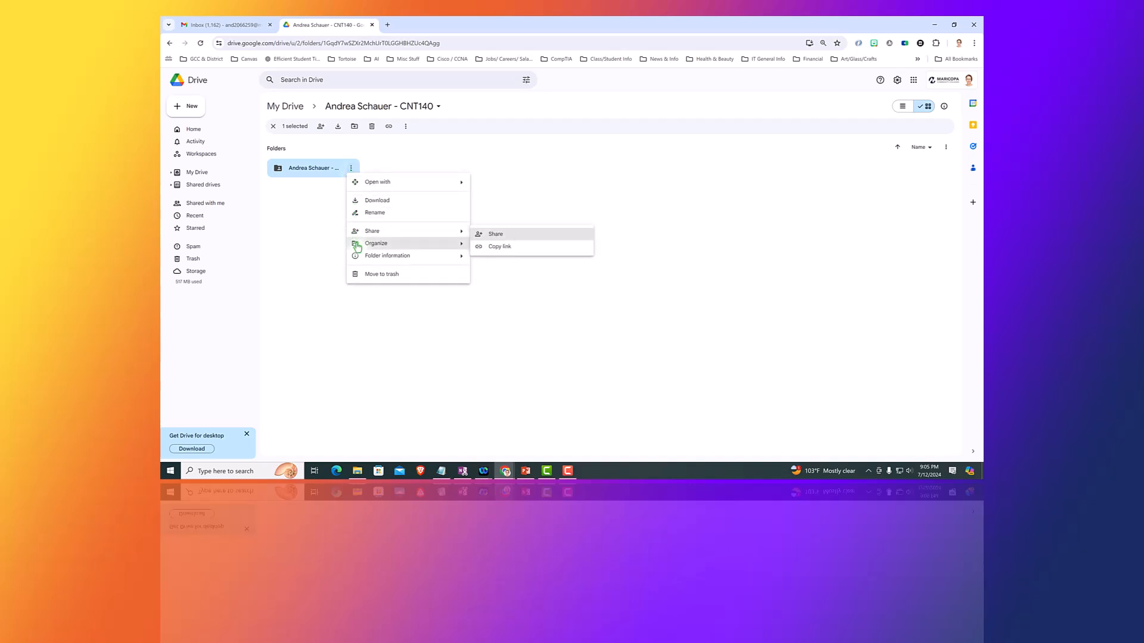
mouse_move(396, 244)
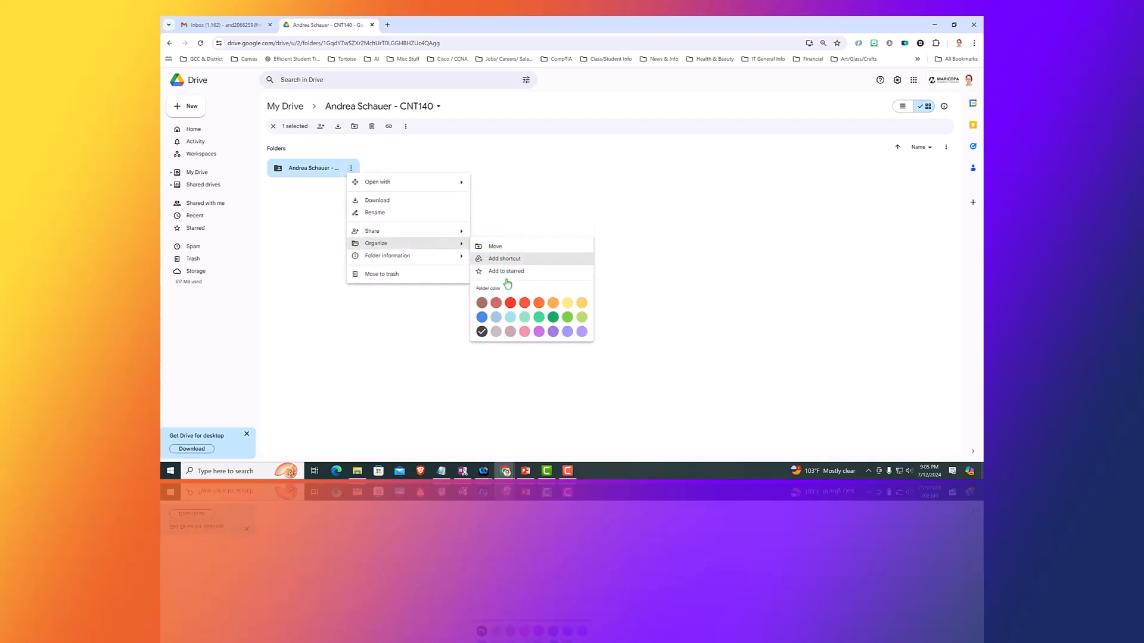
Make the Mind Maps subfolder yellow and create a second subfolder ending 'CNT140 - PKA'.
left_click(581, 306)
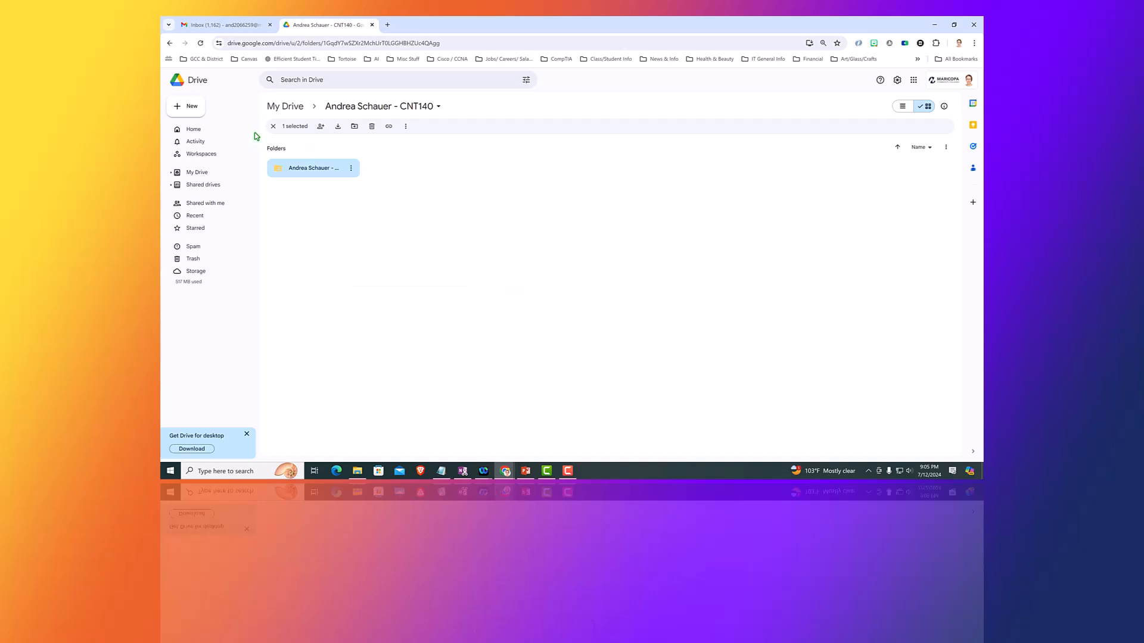
left_click(190, 111)
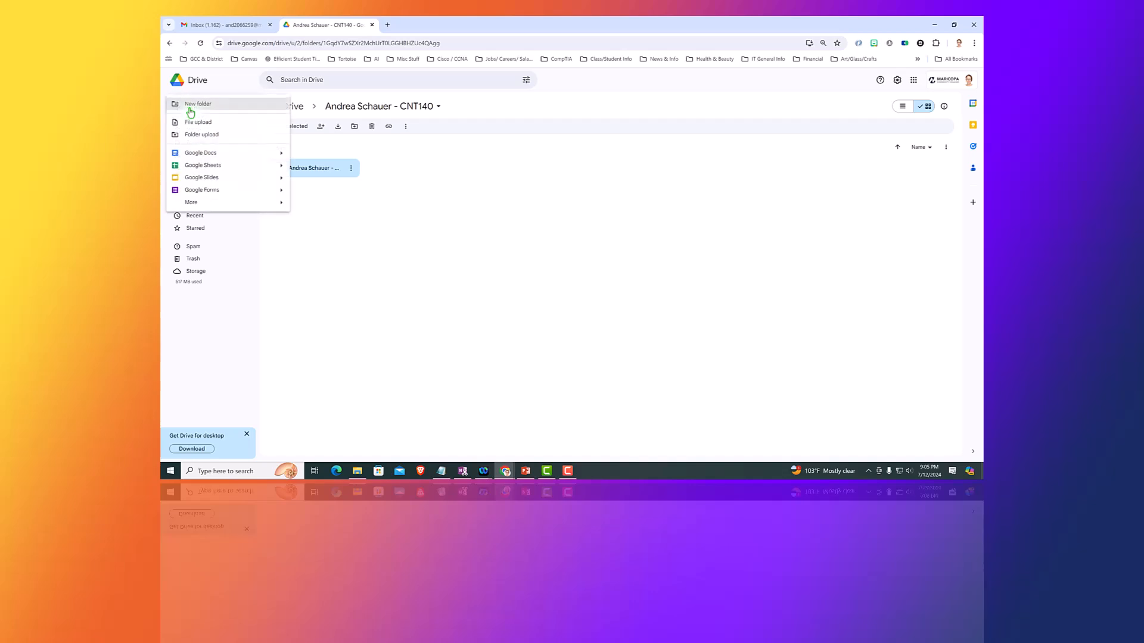
left_click(191, 110)
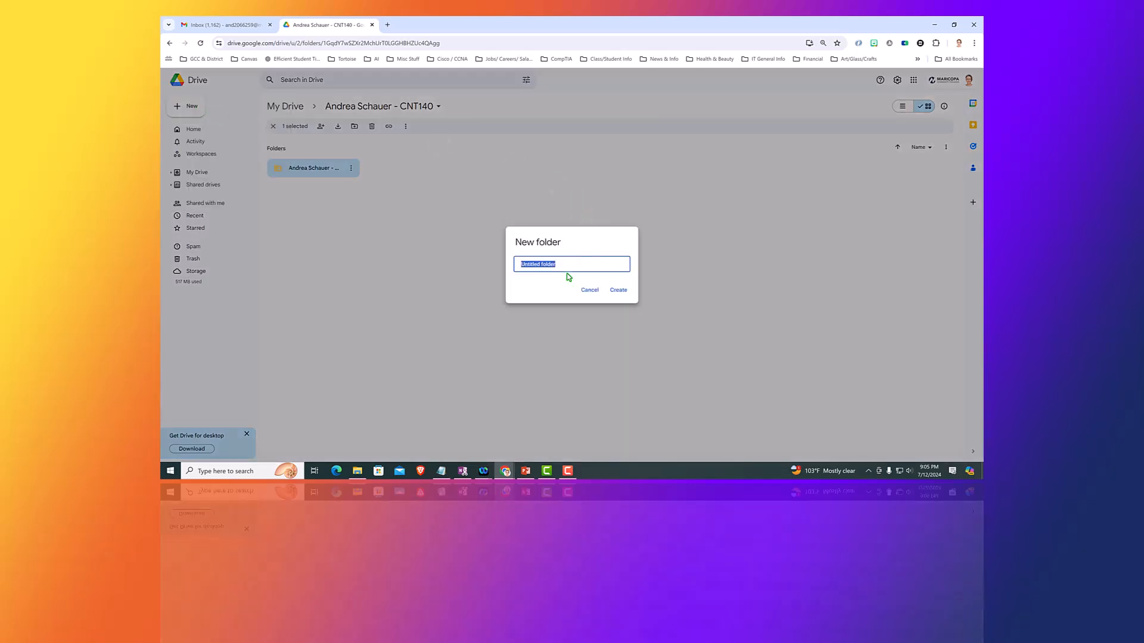
left_click(618, 290)
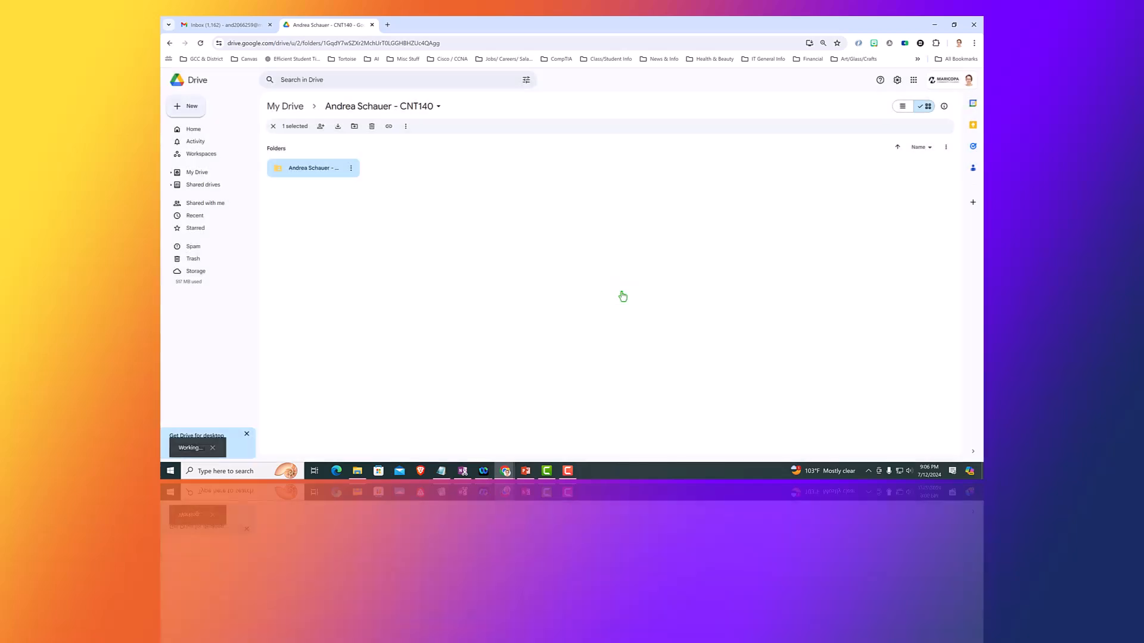
Colour the PKA subfolder red via Organize.
left_click(450, 168)
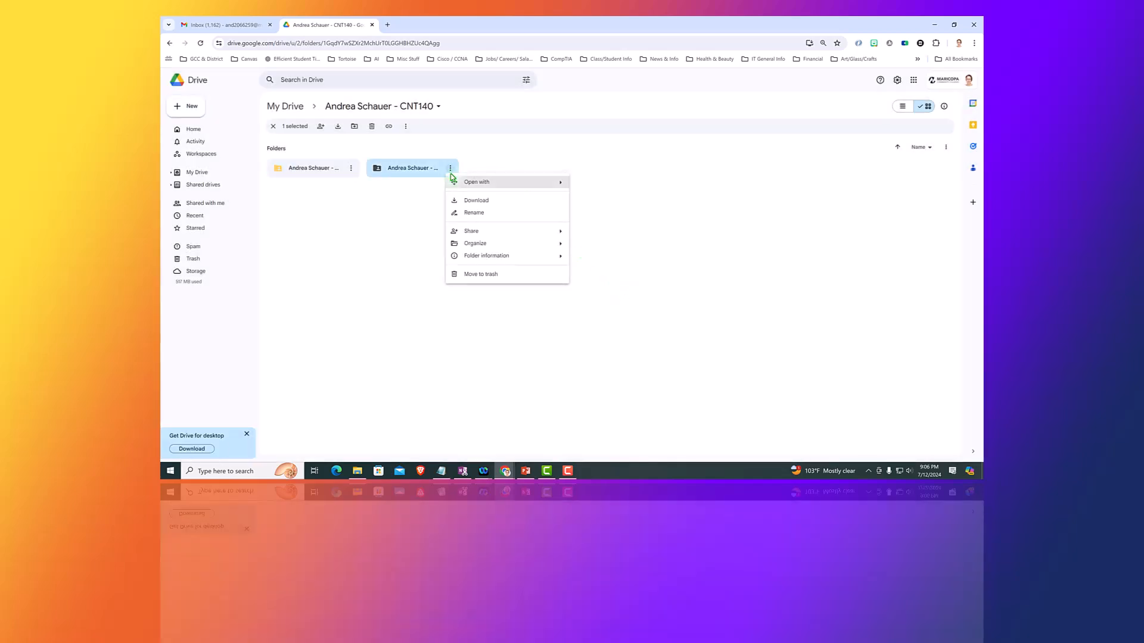
mouse_move(471, 243)
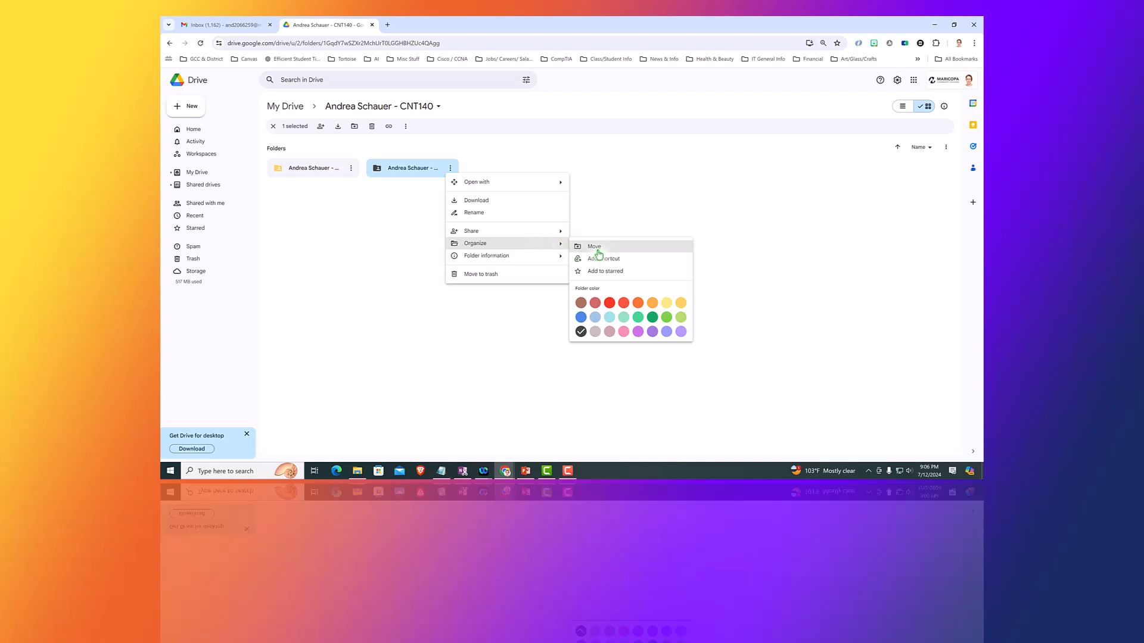
left_click(610, 306)
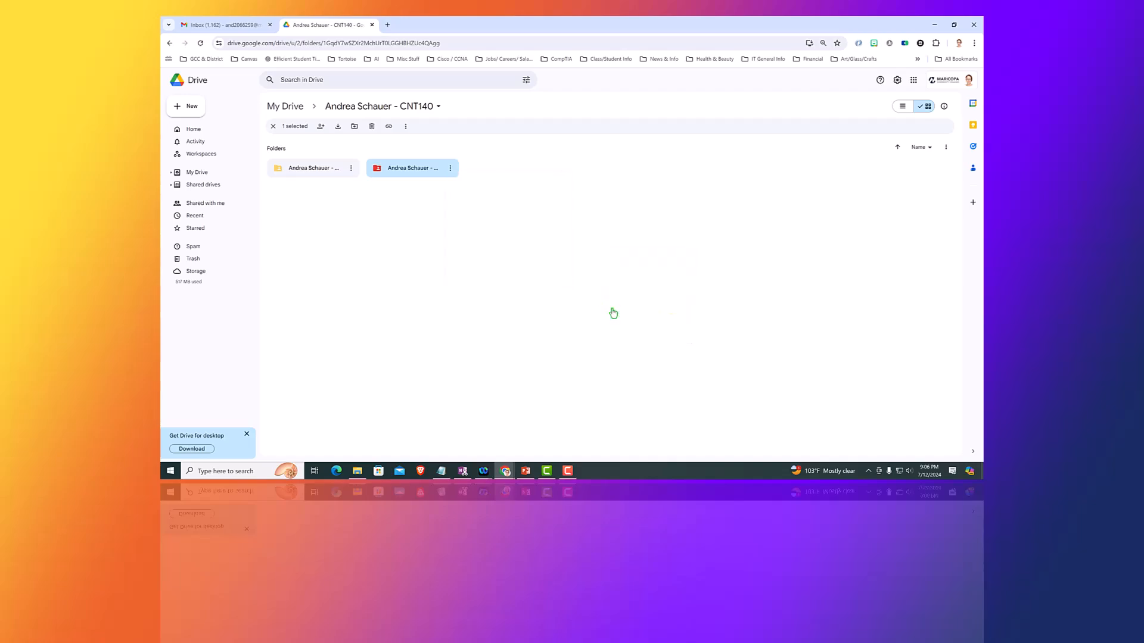